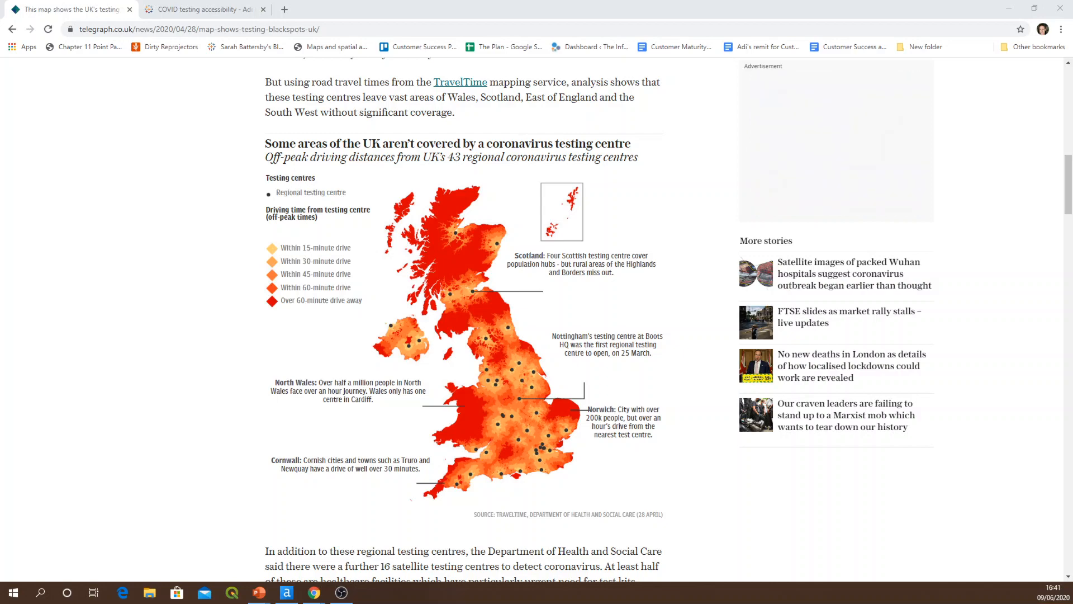
Switch to Alteryx Designer and review the regional test centre input data and the Geocoder tool's address field configuration.
key(alt+Tab)
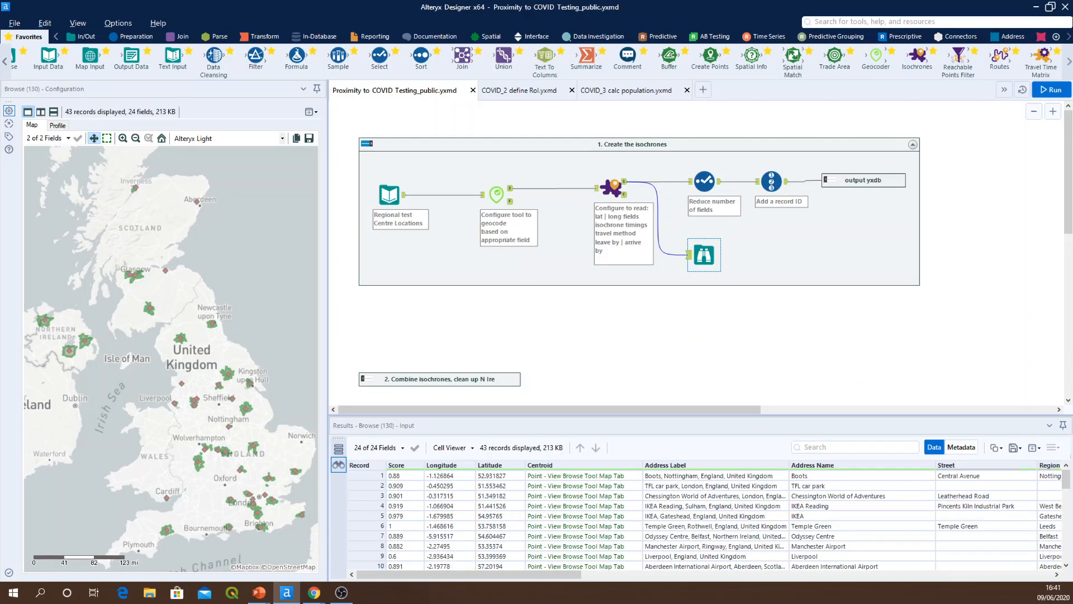
click(206, 499)
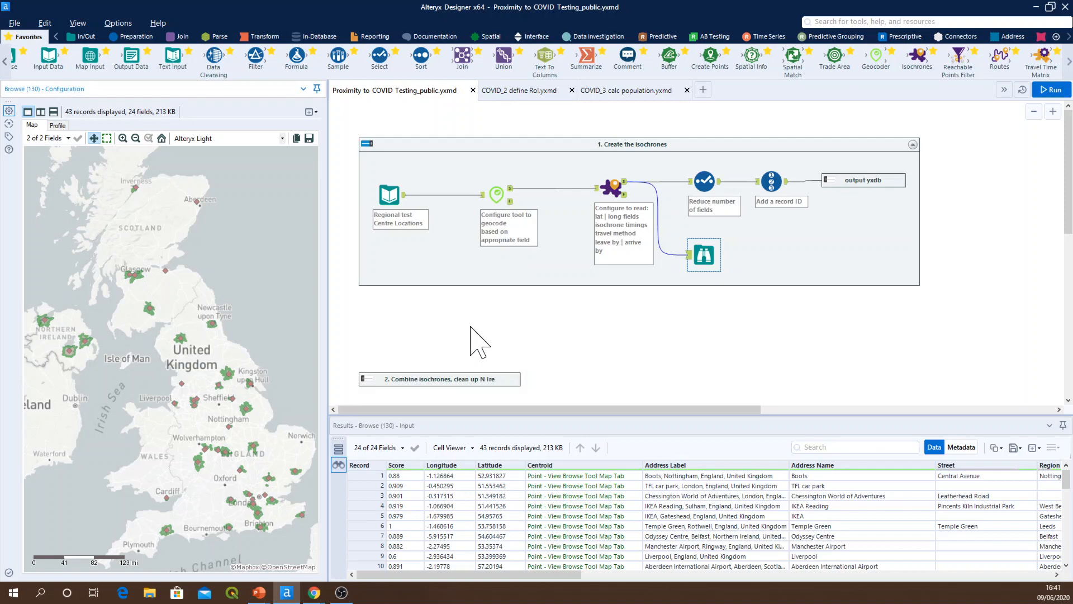
click(390, 195)
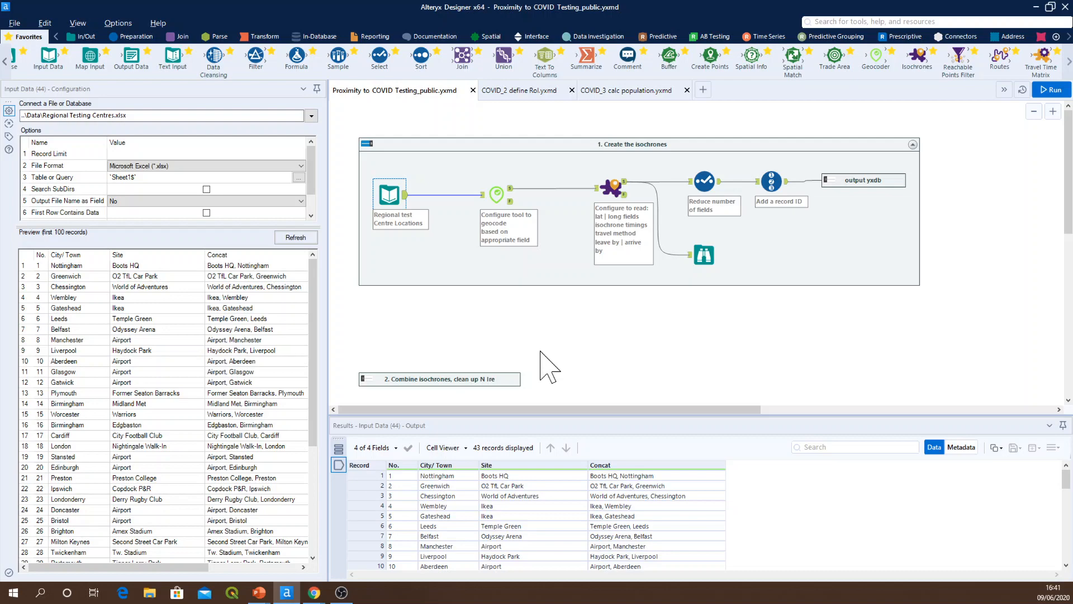
click(502, 202)
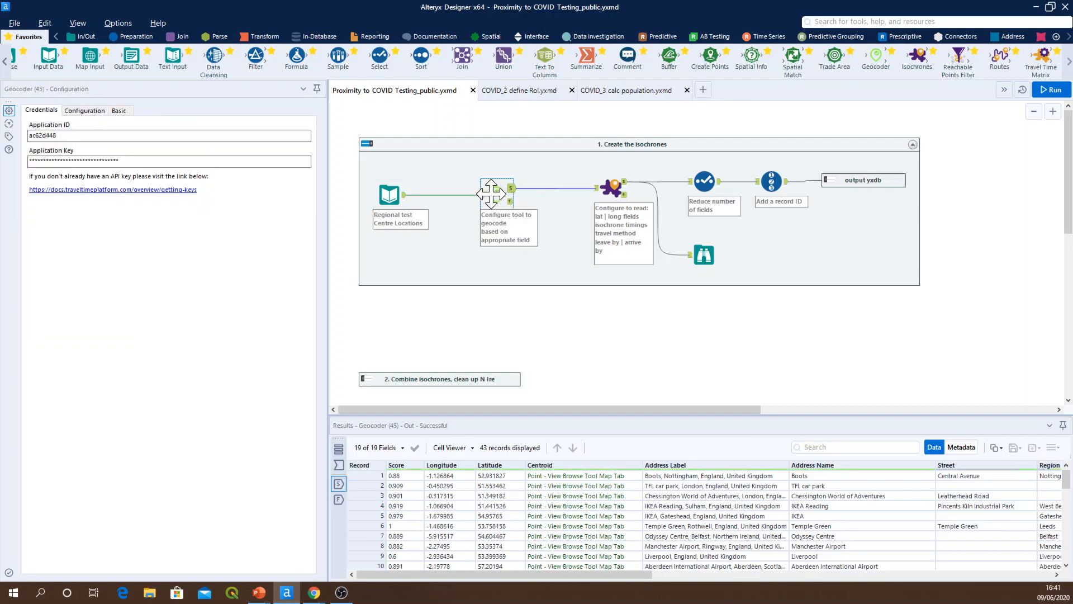
click(94, 110)
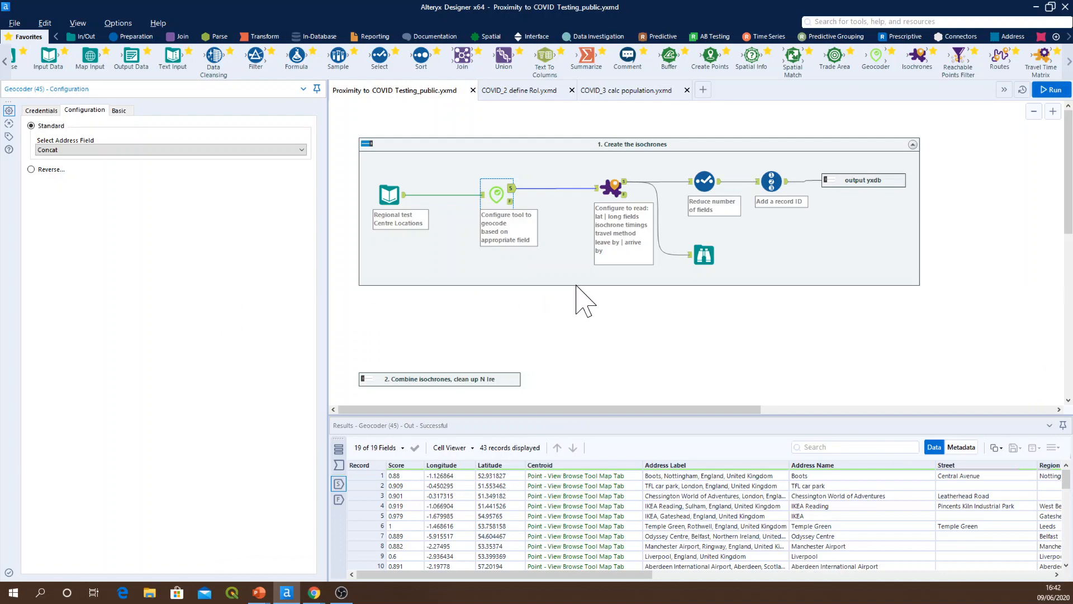
Review the Isochrones tool's coordinate fields and the available search method options, keeping Departing At.
click(615, 189)
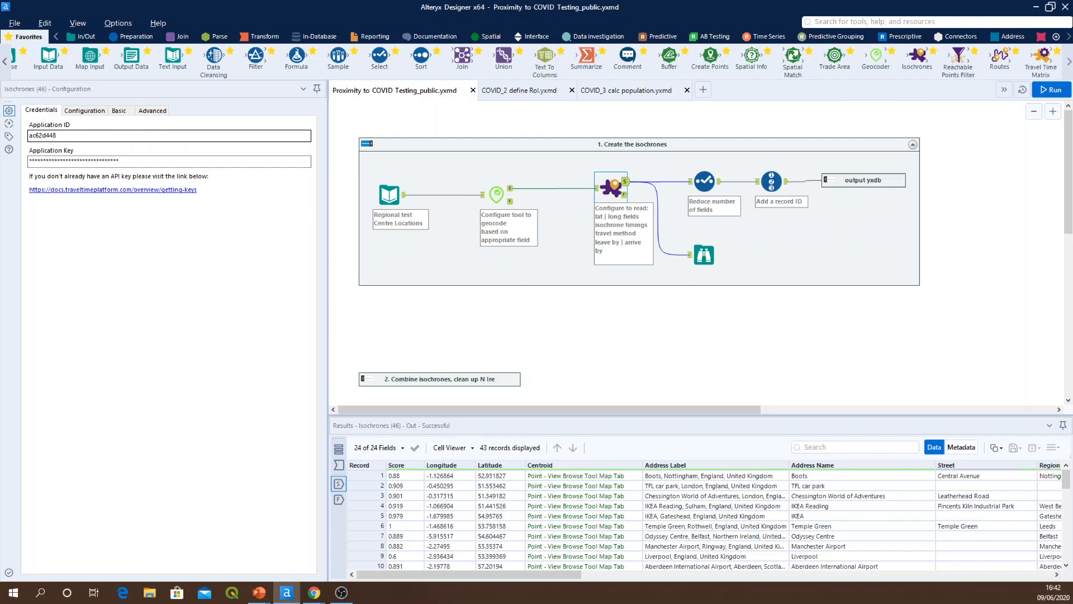
click(90, 115)
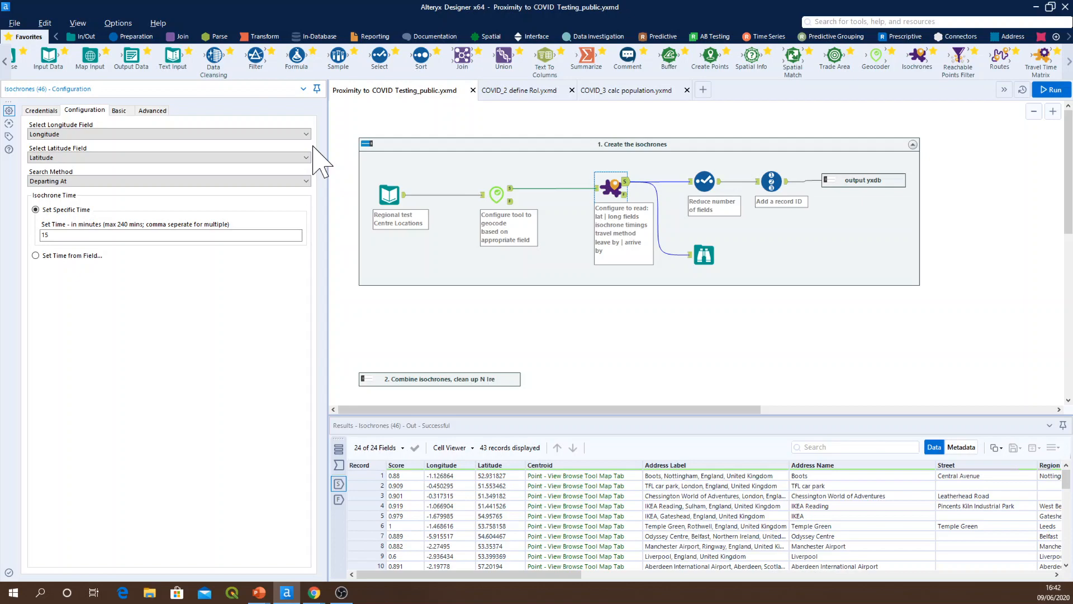
click(309, 180)
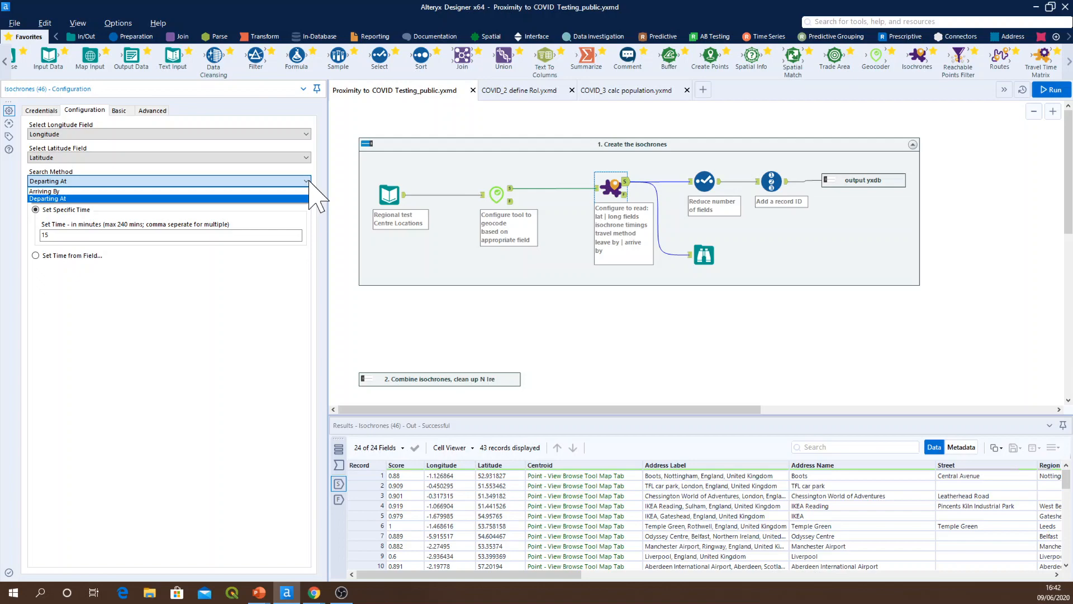
click(309, 181)
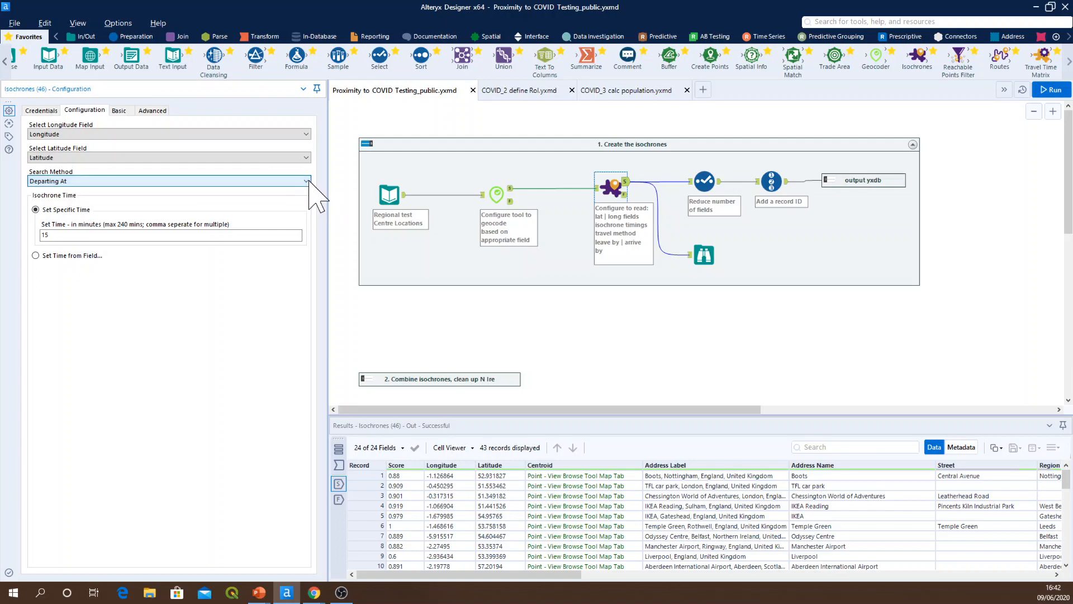
Try isochrone times of 15, 30, 45 and 60 minutes, and restore the single 15-minute time.
click(173, 234)
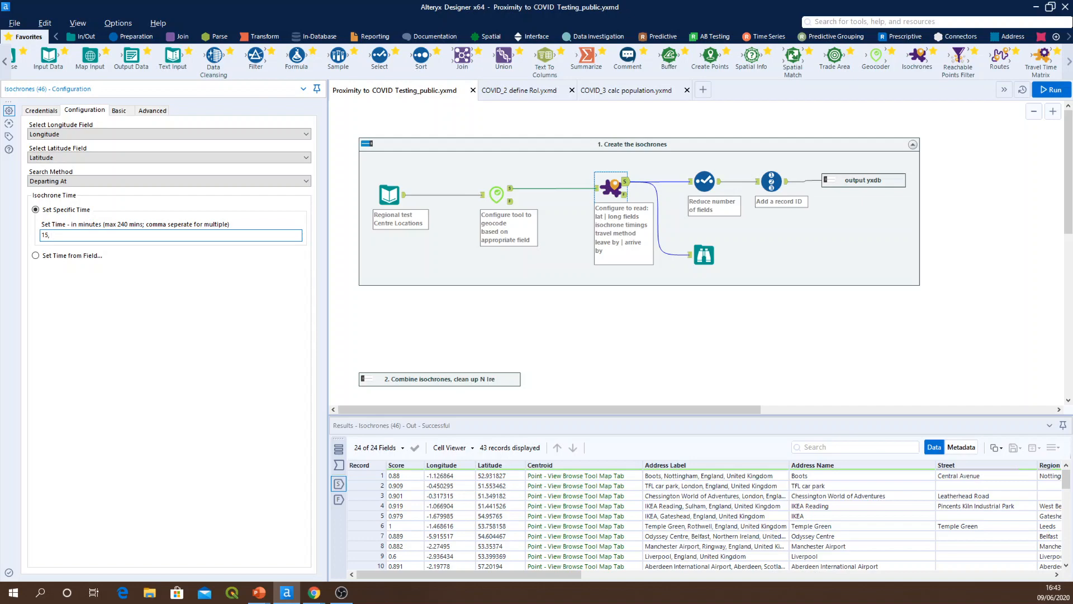
text(30, 45, 60)
key(BackSpace)
key(BackSpace)
key(BackSpace)
key(BackSpace)
key(BackSpace)
key(BackSpace)
key(BackSpace)
key(BackSpace)
key(BackSpace)
key(BackSpace)
key(BackSpace)
key(BackSpace)
Review the Isochrones tool's transport method and search date and time settings, and return to its isochrone time setting.
click(120, 112)
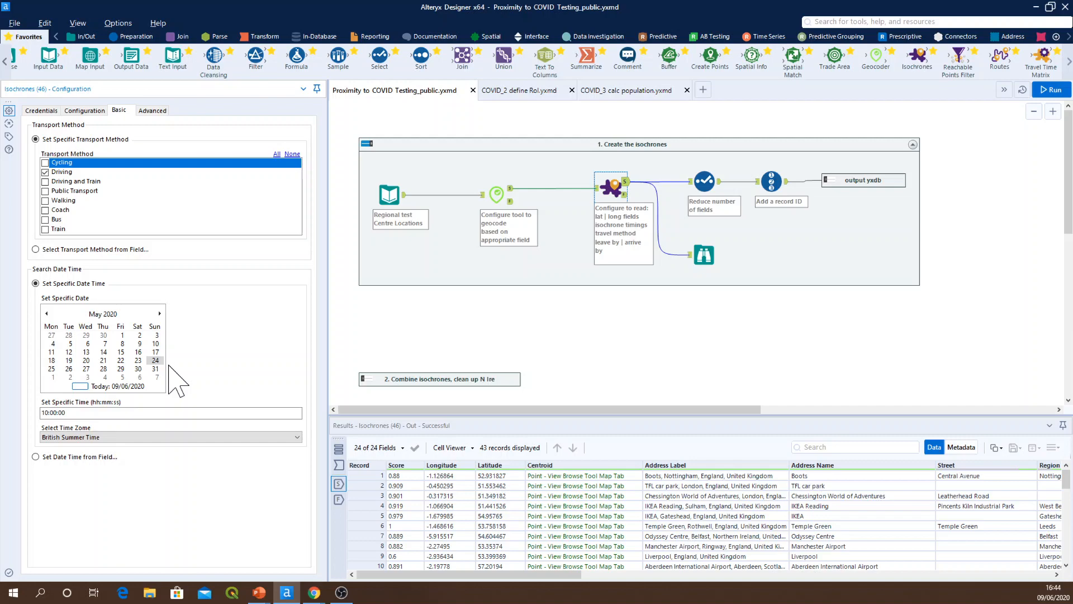
click(201, 412)
click(98, 111)
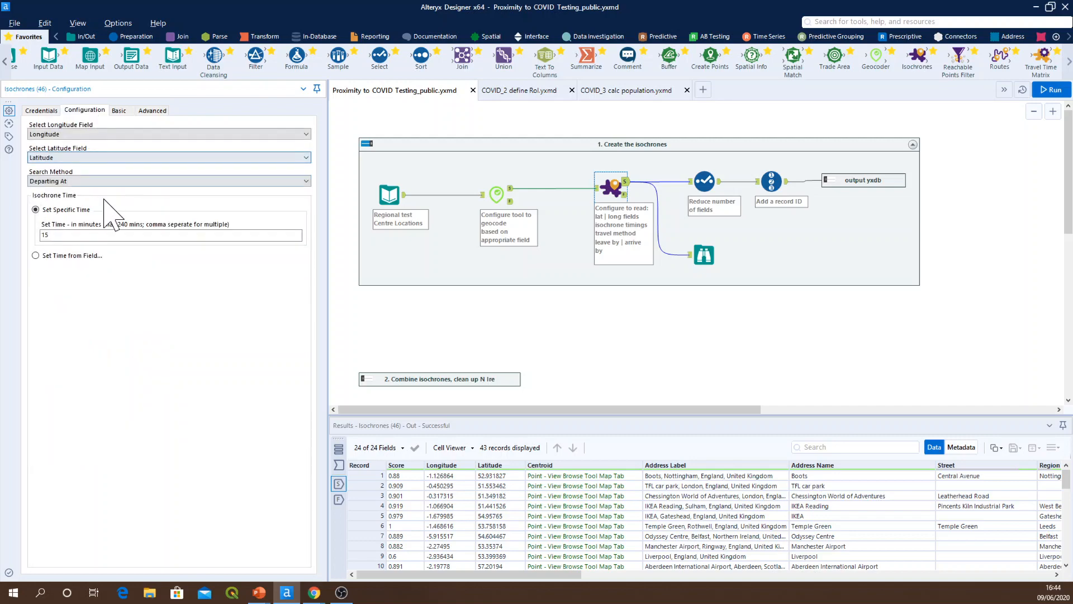
click(101, 235)
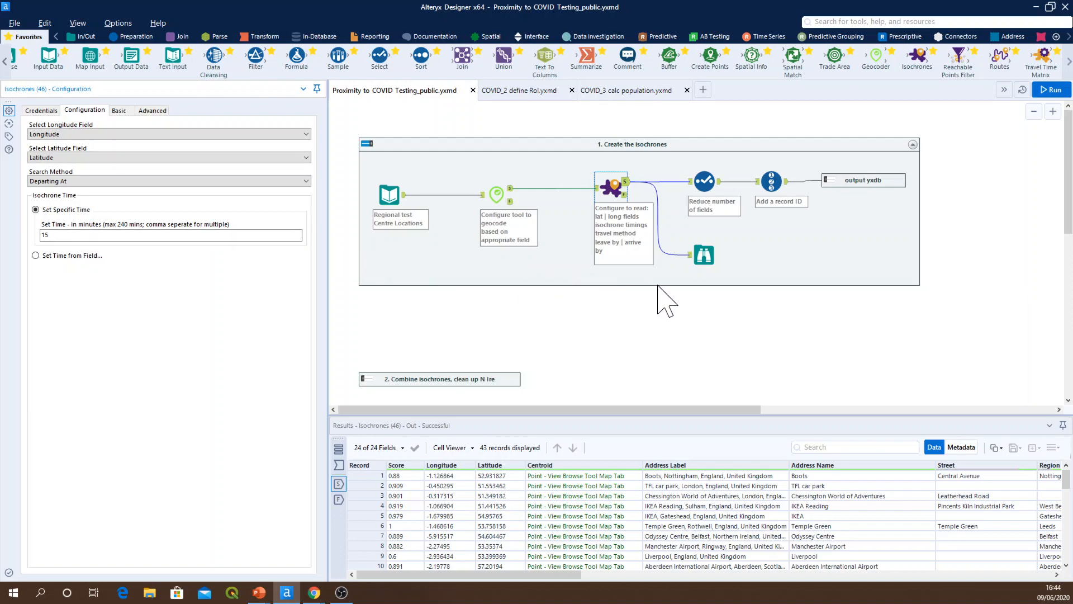
Display the generated isochrones on the Browse tool's map and widen the map area slightly.
click(705, 255)
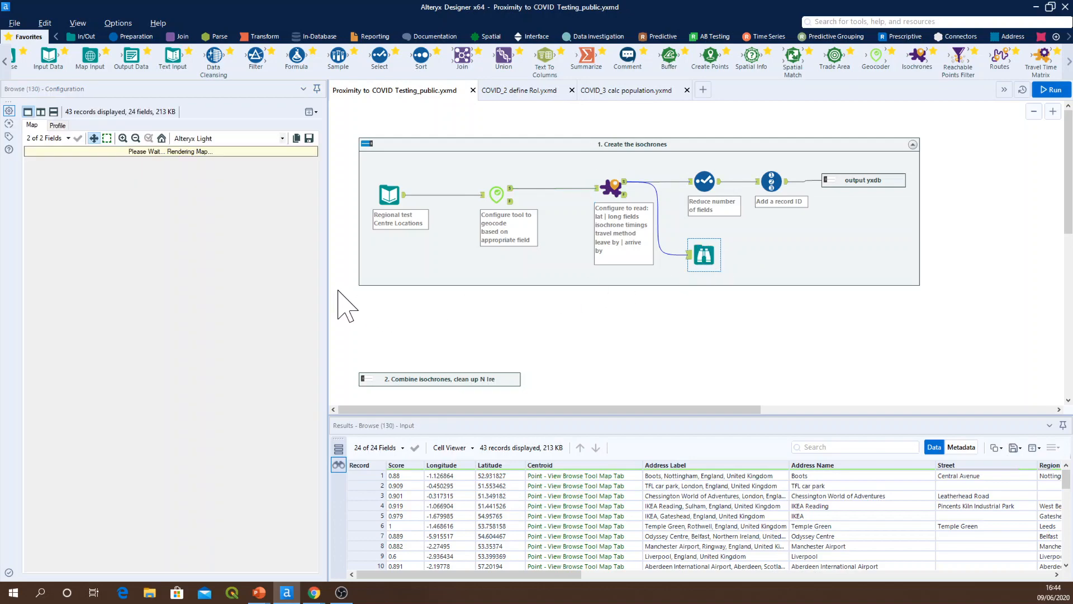
drag(329, 282, 343, 281)
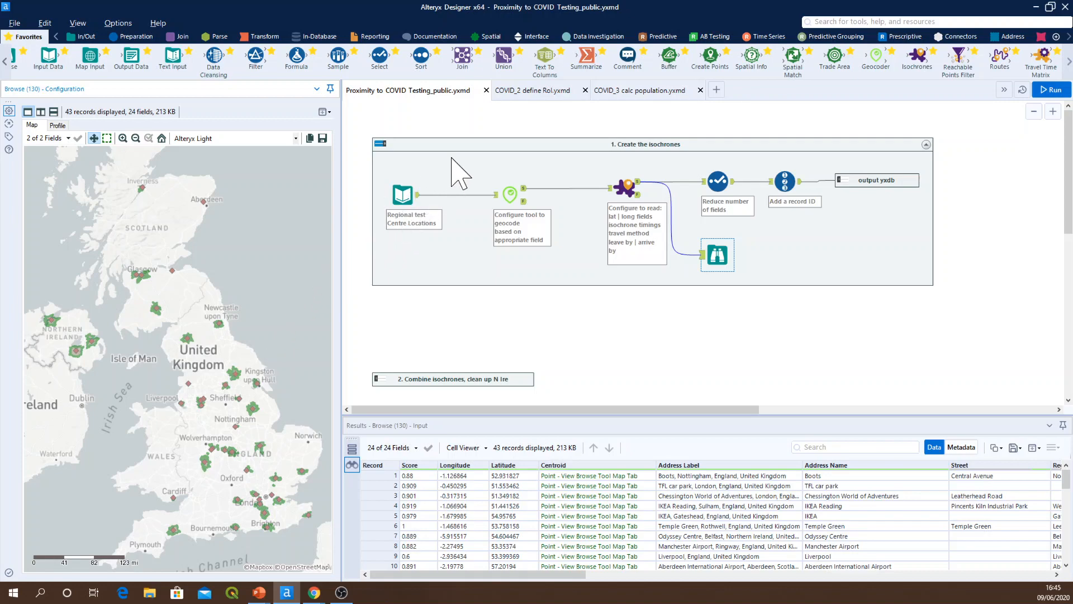
Open the COVID_2 define RoI workflow and highlight individual 60-minute isochrone records from the end of the results on the map.
click(526, 92)
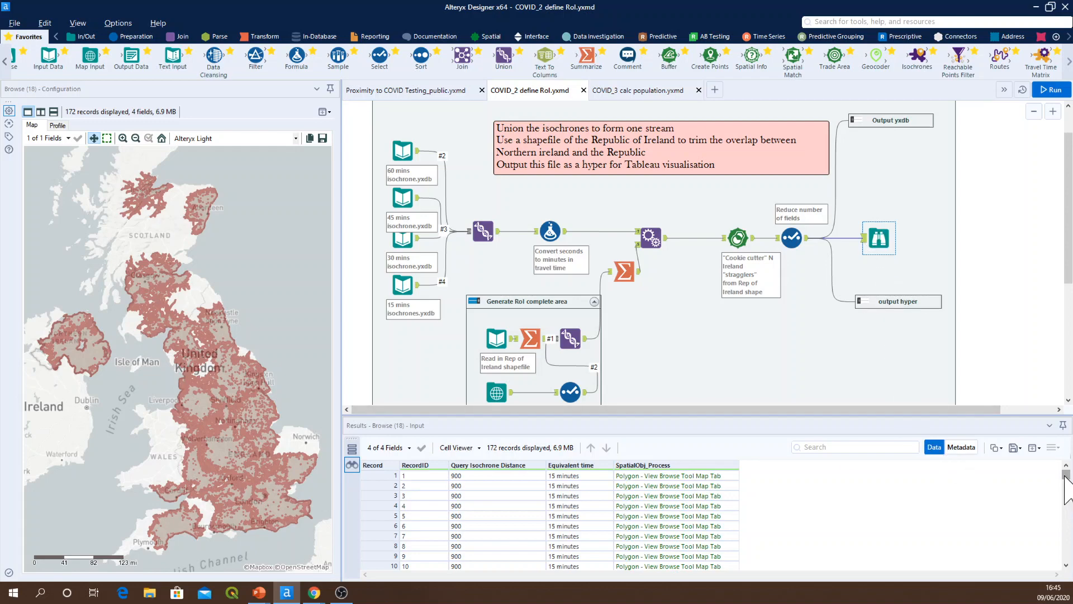
click(1065, 476)
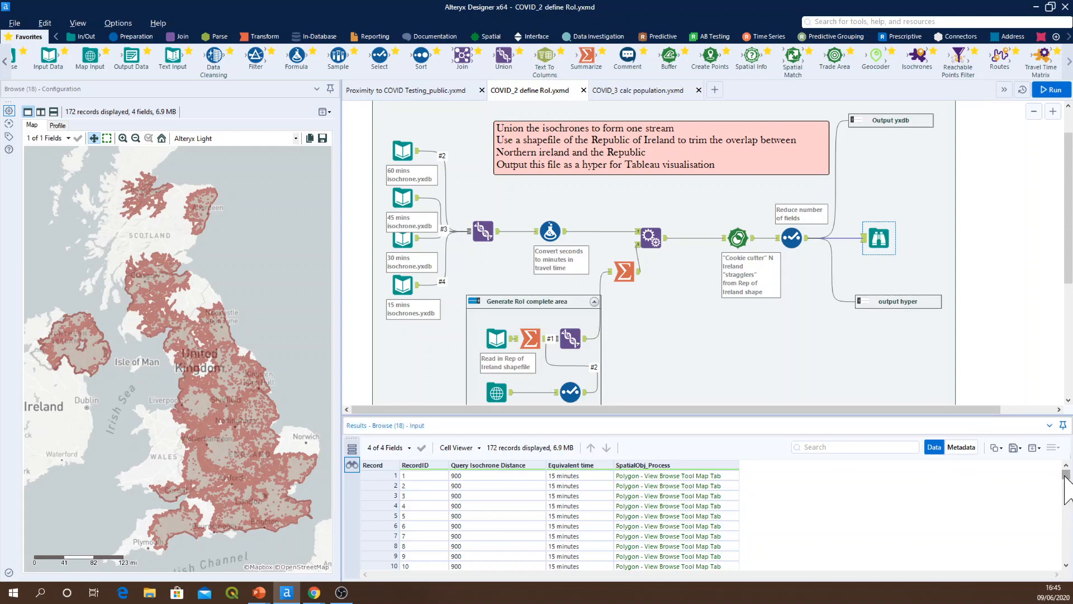
drag(1064, 475, 1053, 559)
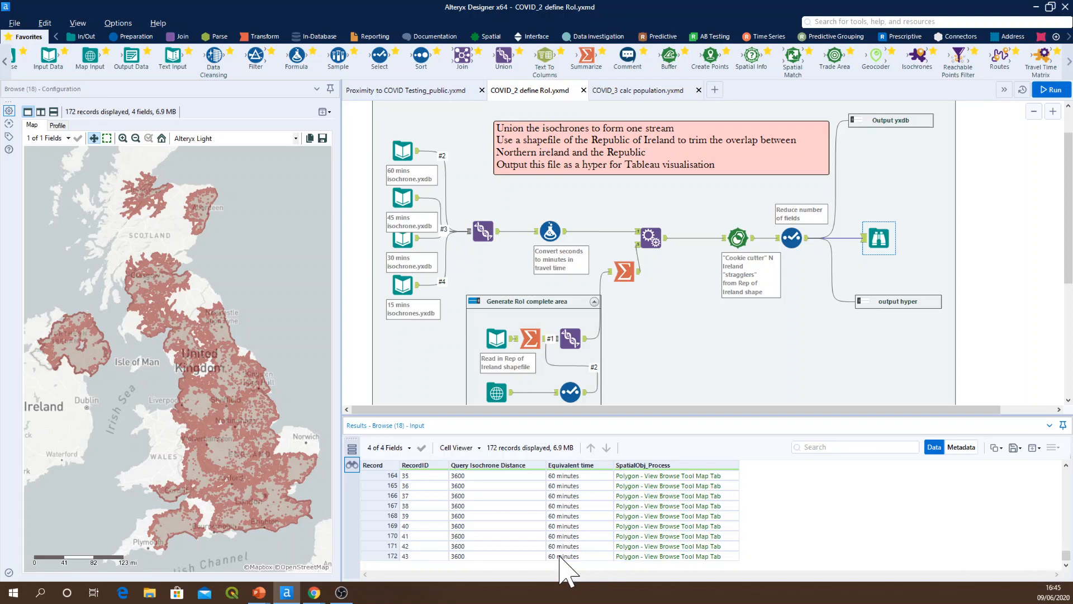
click(560, 556)
click(565, 526)
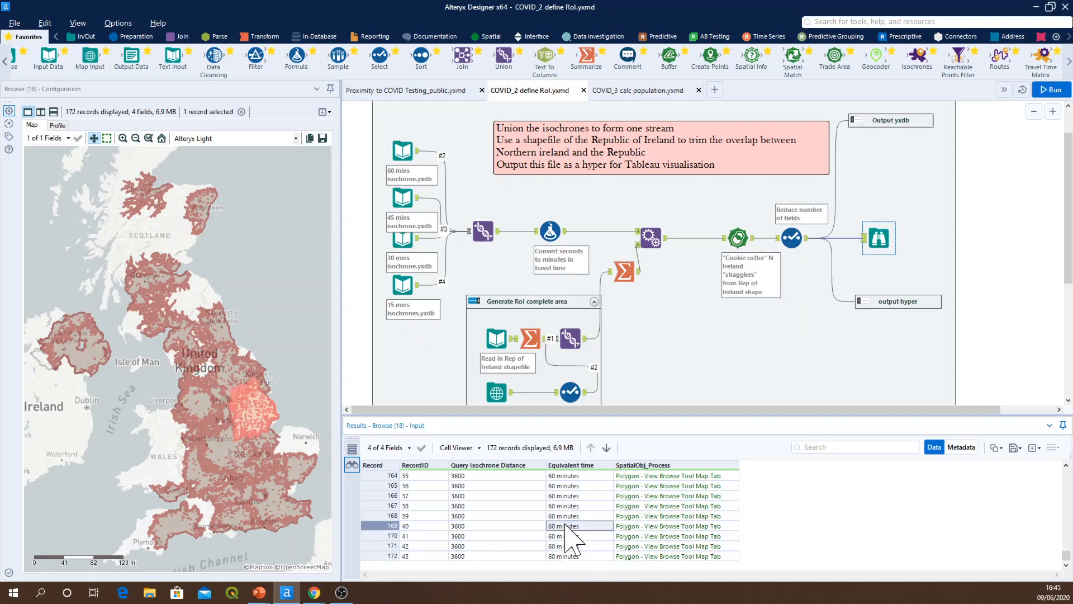
click(567, 516)
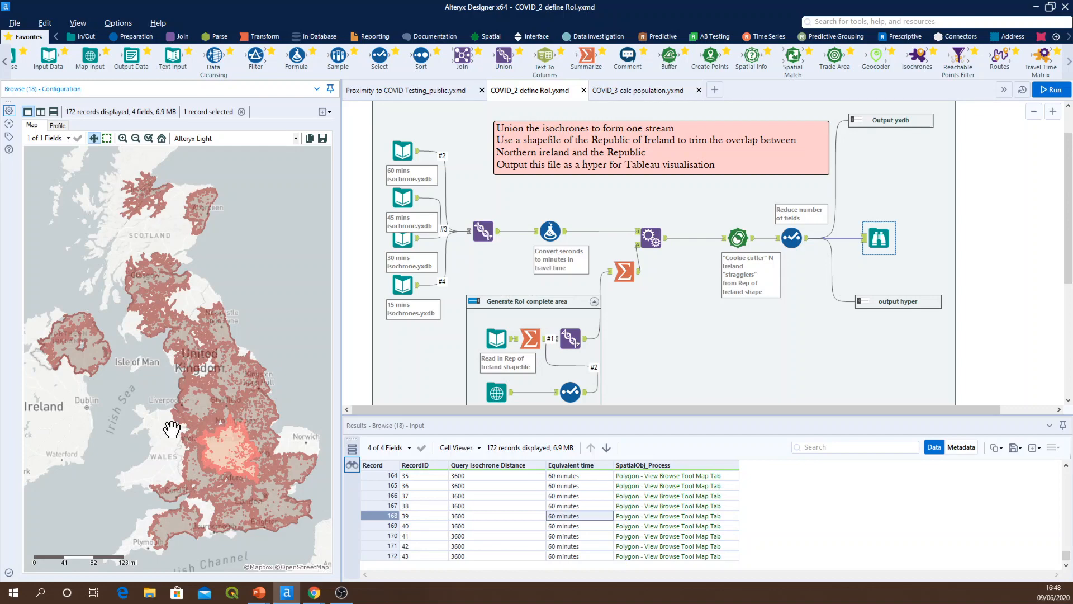
Open the COVID_3 calc population workflow and inspect its combined isochrones and UK gridded population (1km) inputs.
click(641, 94)
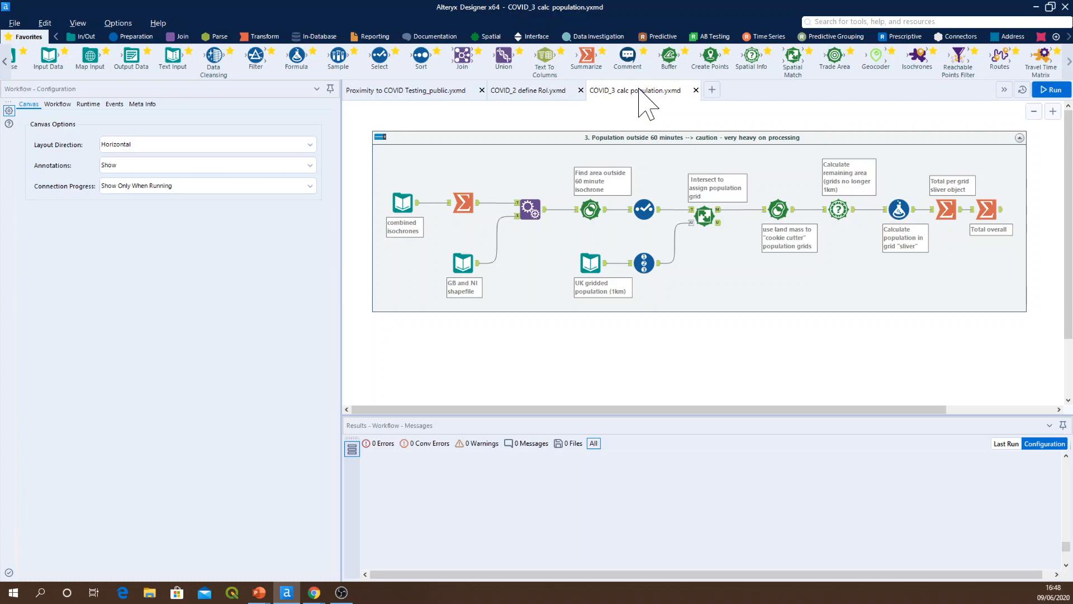
click(412, 204)
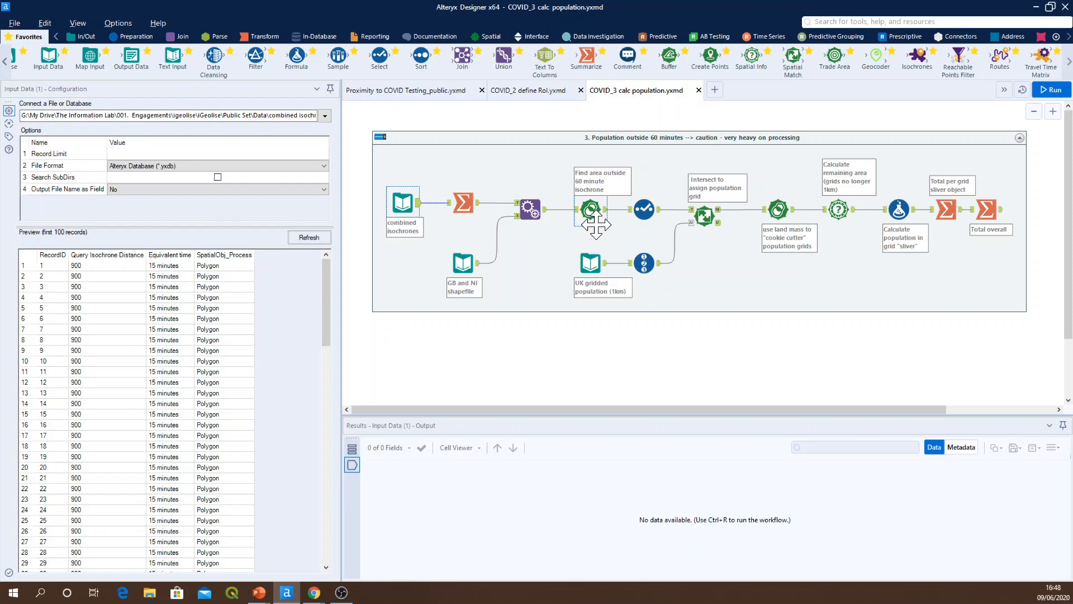
click(605, 267)
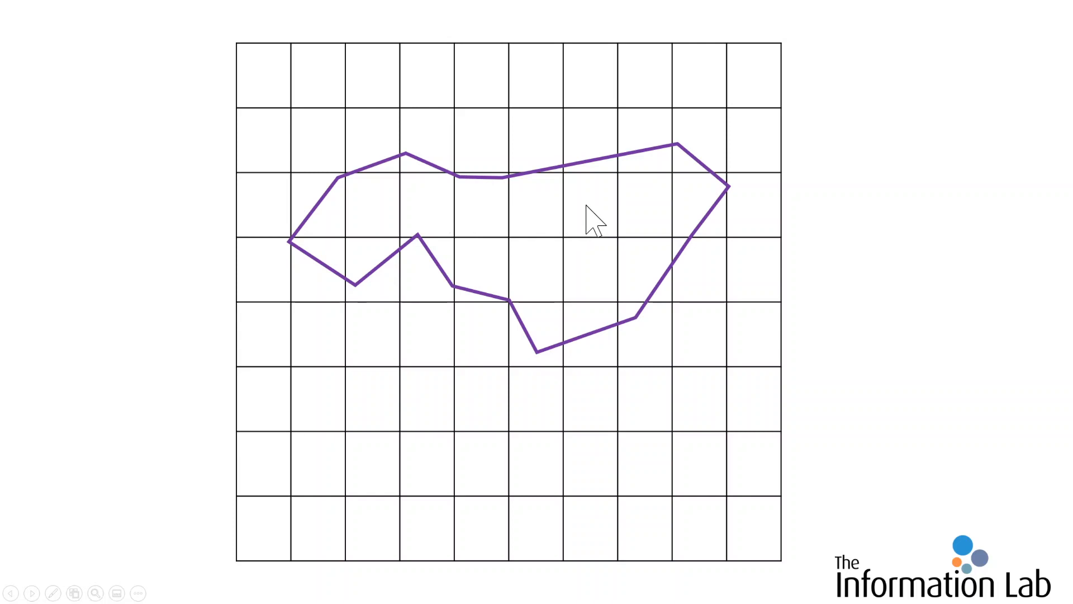
Show the shaded sliver of a population grid cell on the presentation slide and switch back to Alteryx Designer.
key(Right)
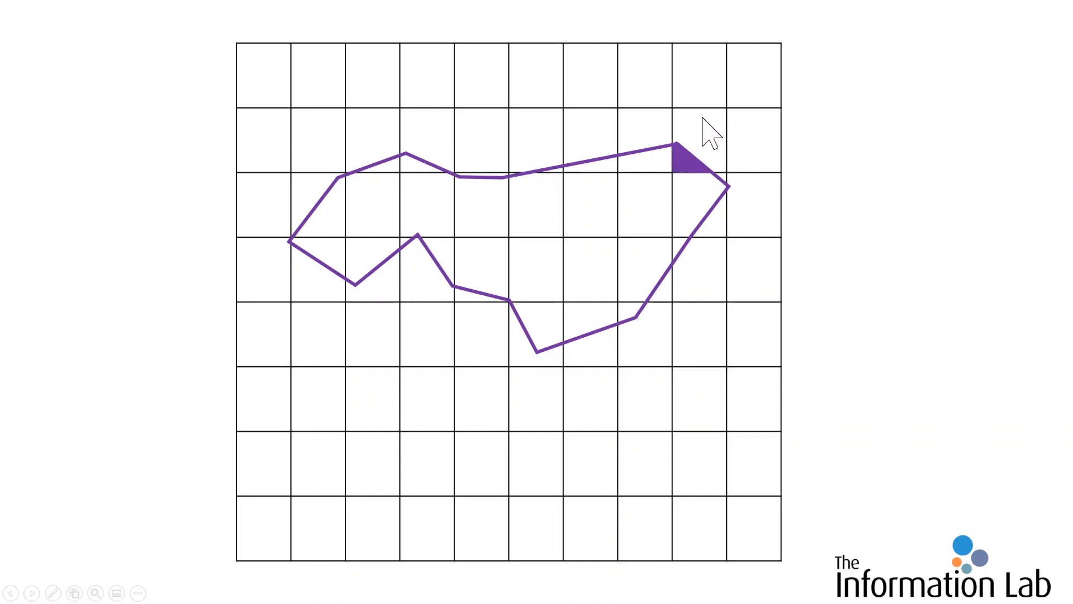
click(714, 170)
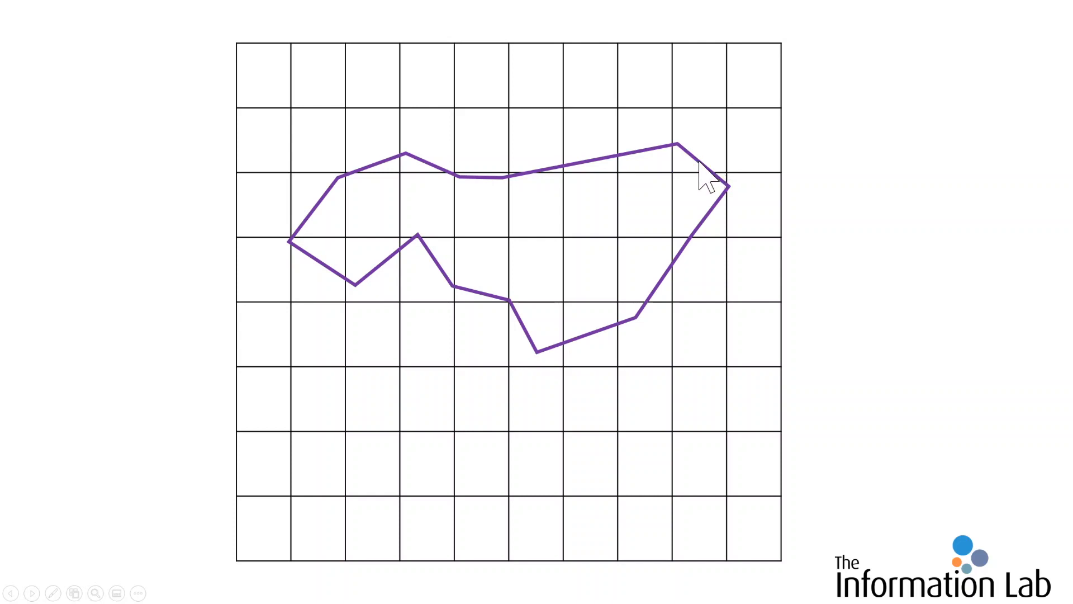
click(687, 162)
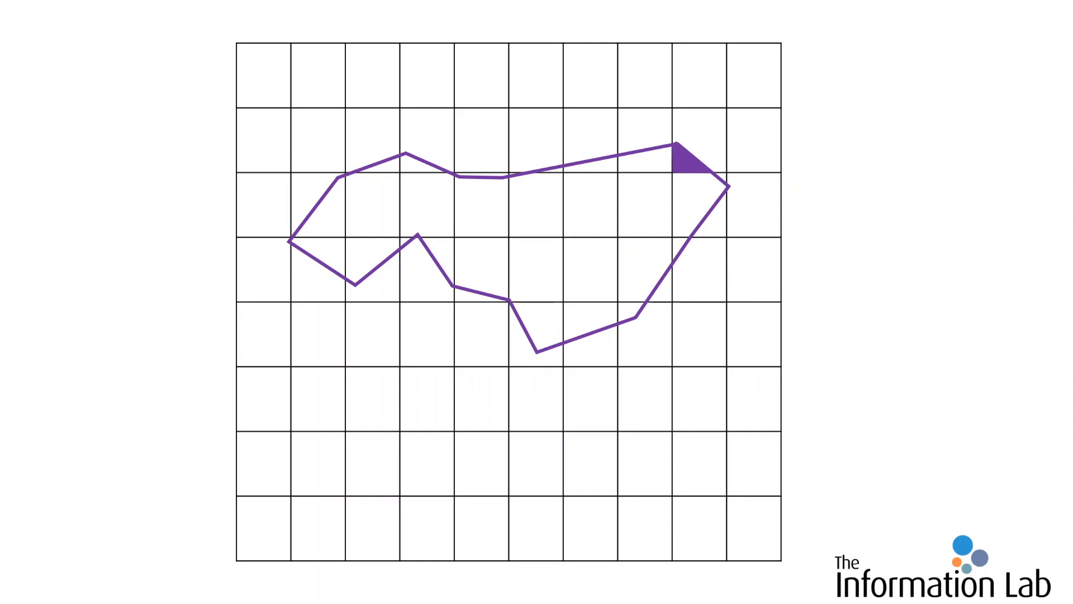
key(alt+Tab)
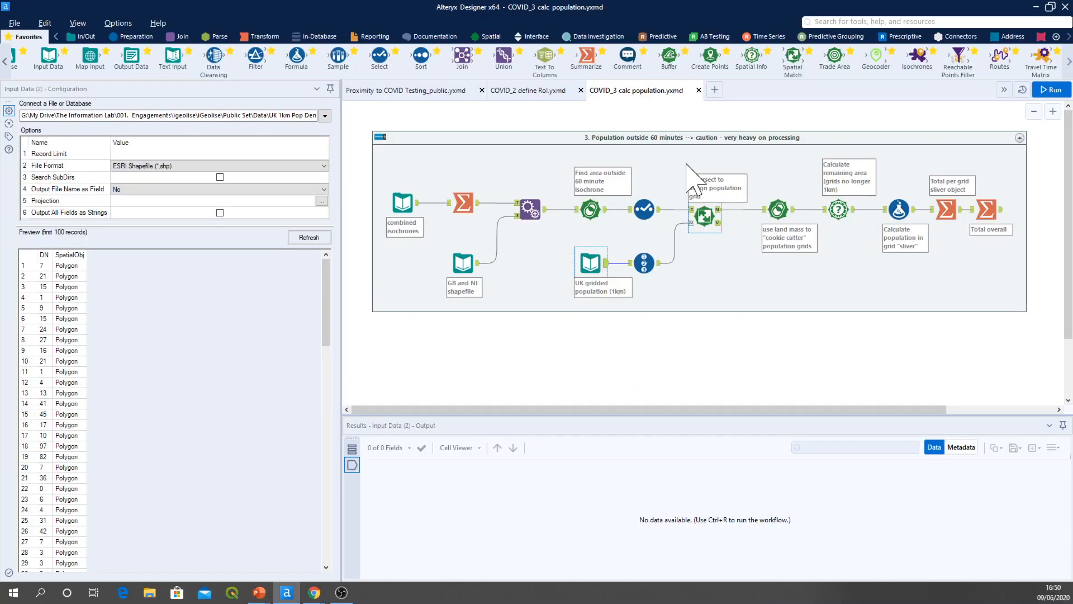
Review the Spatial Info tool's output items and the Formula tool's Corrected Pop expression for the grid slivers.
click(840, 215)
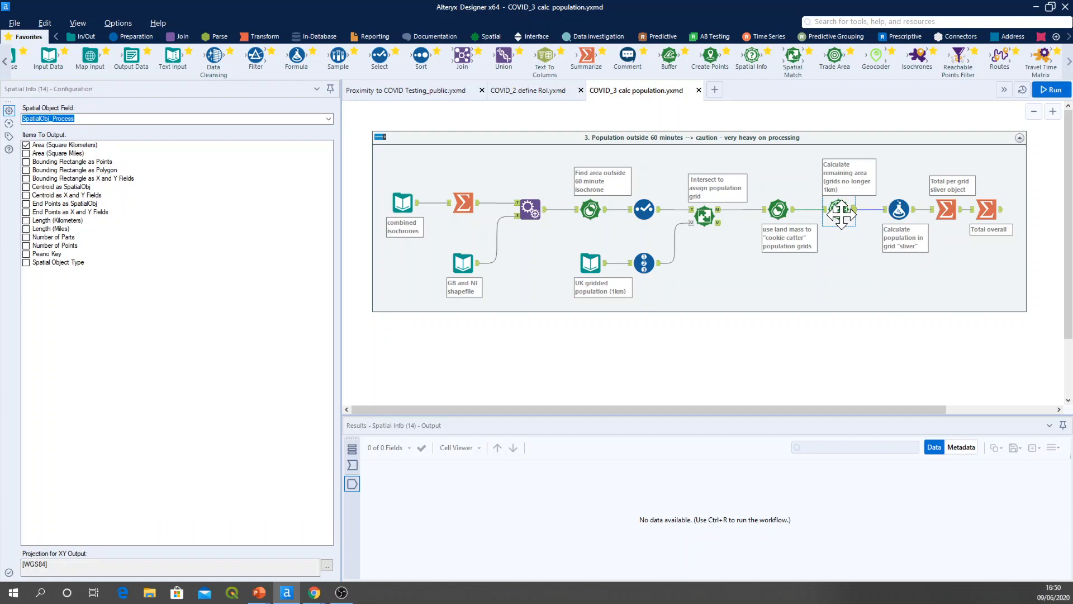
click(903, 212)
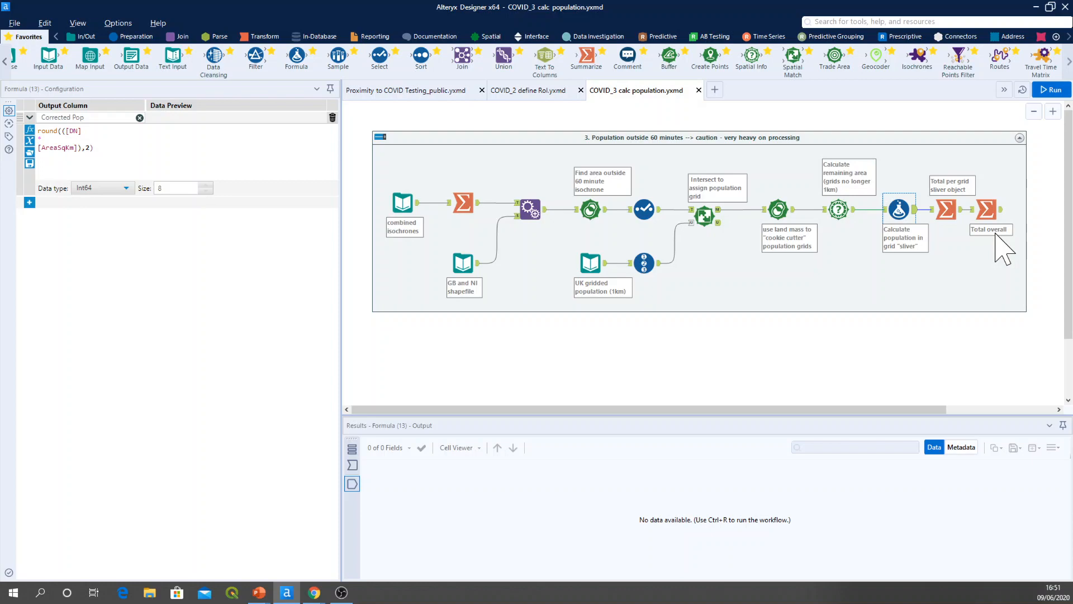
key(Down)
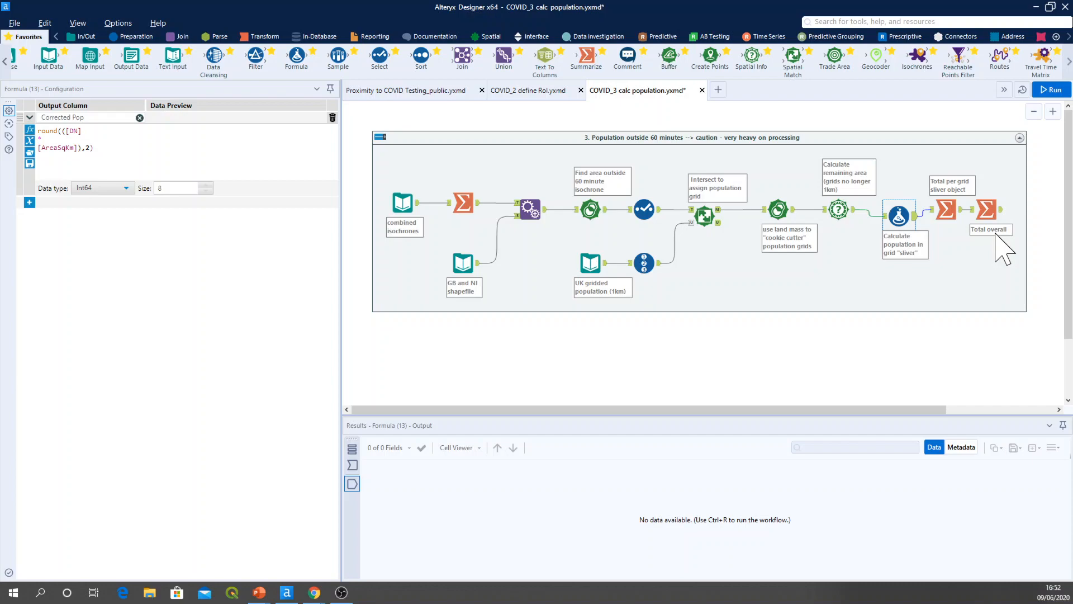
Switch to the browser and show the COVID Testing Blackspots dashboard on Tableau Public in full screen.
key(alt+Tab)
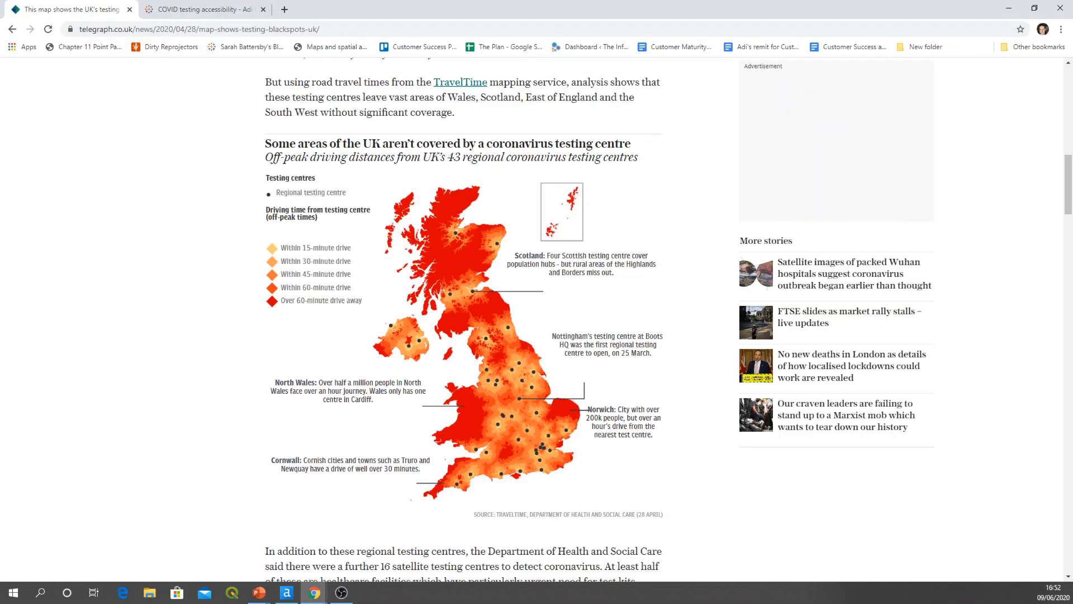
click(178, 11)
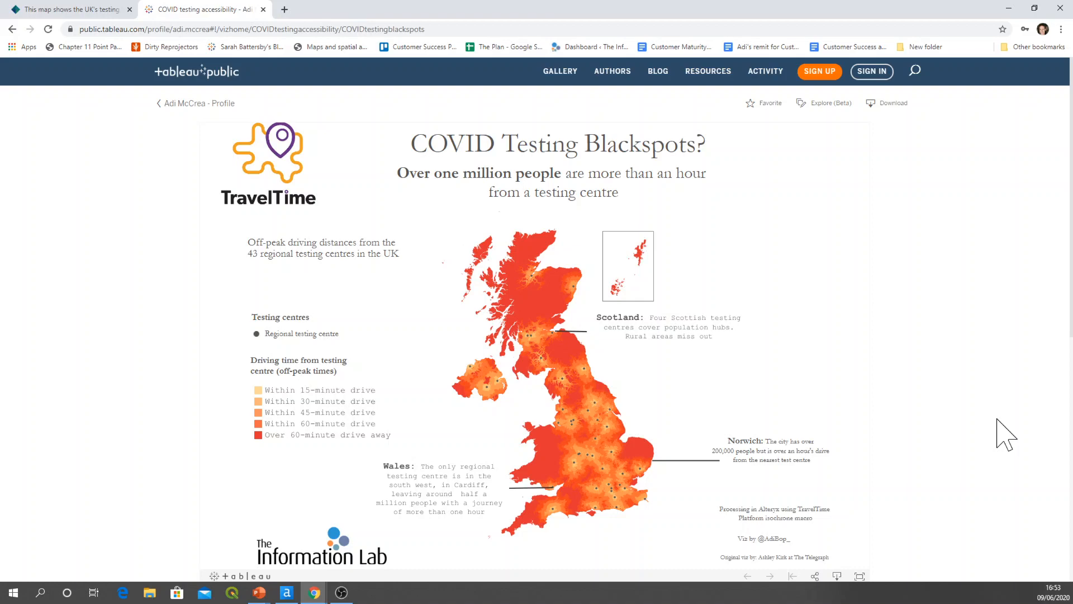
click(859, 576)
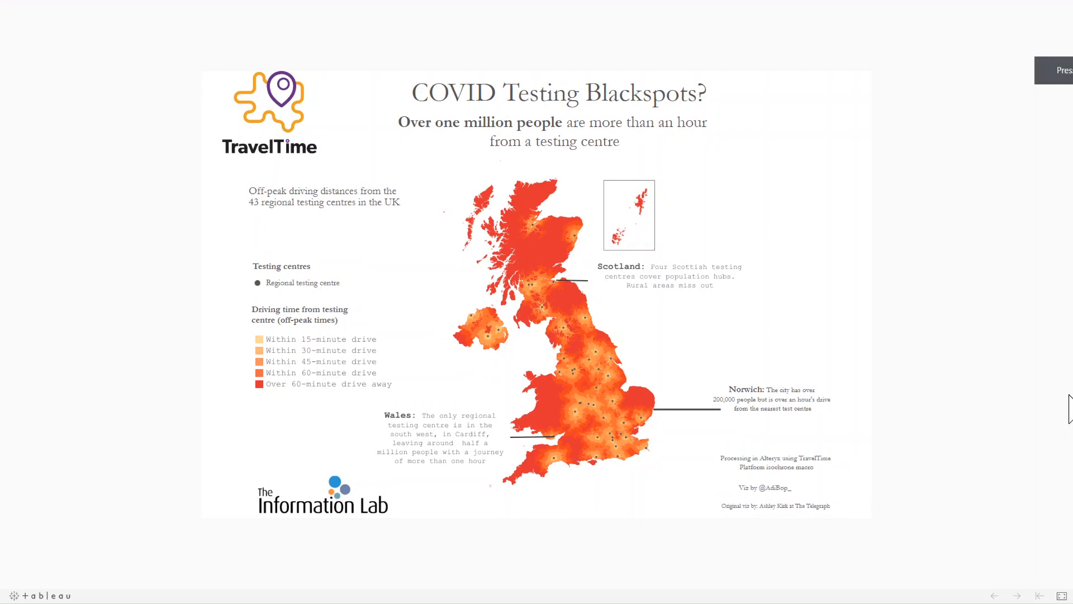